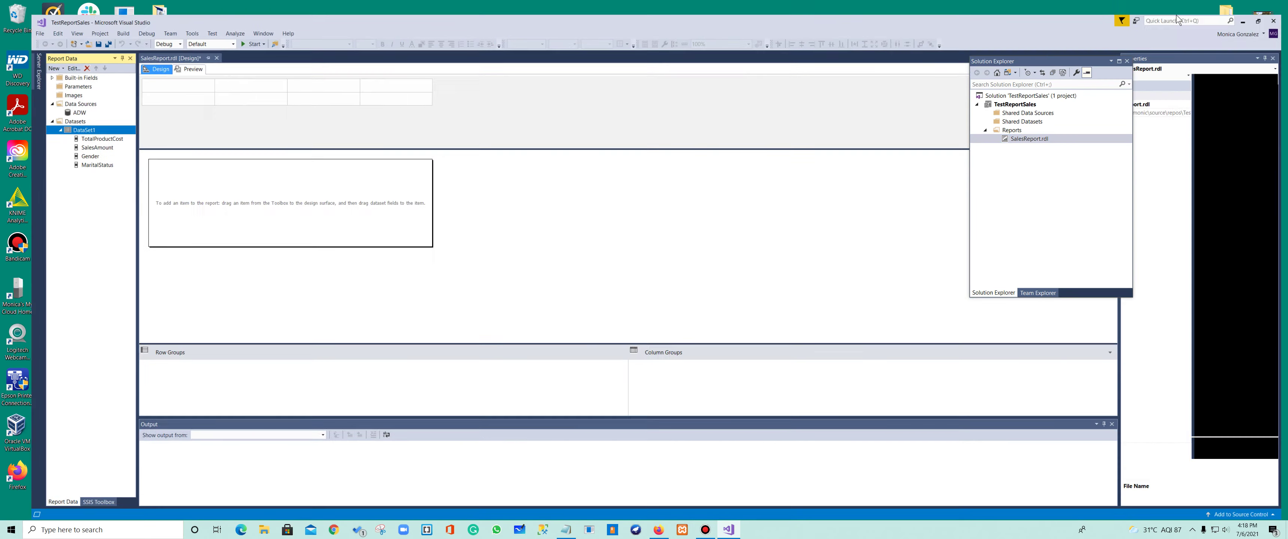
Step: Maximize Visual Studio and dock the floating Solution Explorer on the right
click(1175, 13)
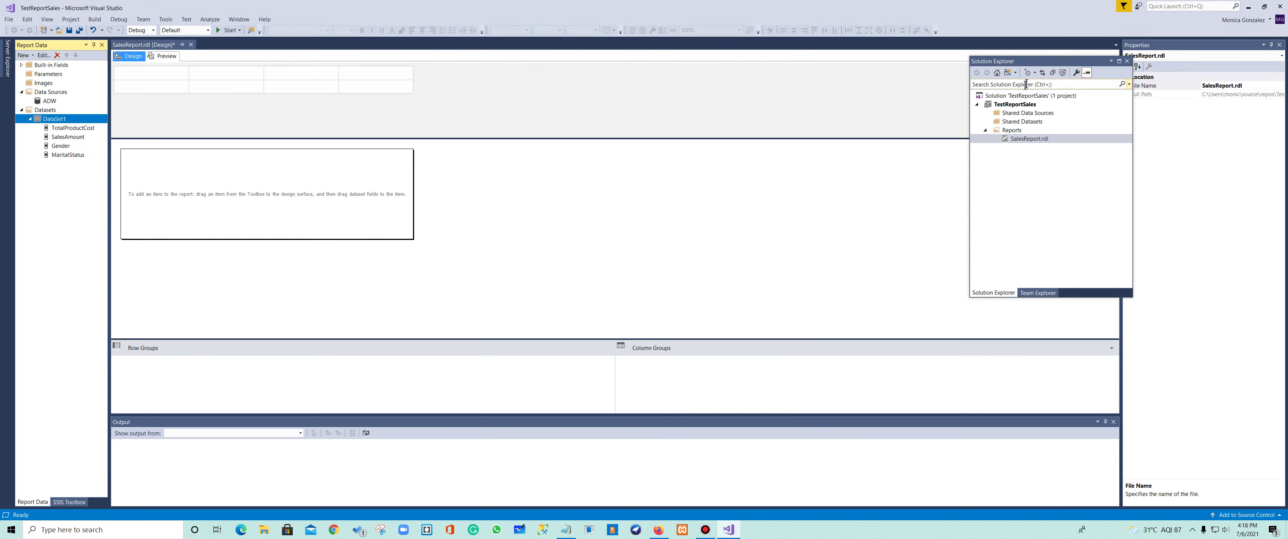
drag(1032, 62, 1179, 124)
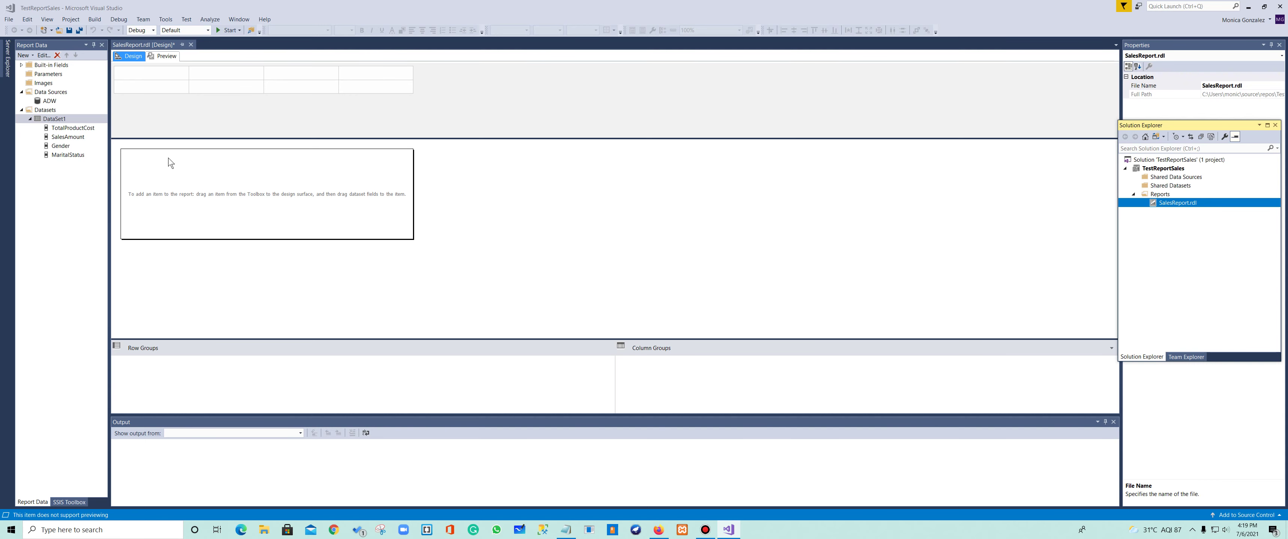
Step: Dock the Toolbox beside the designer and drag a Table item into the report body
click(48, 21)
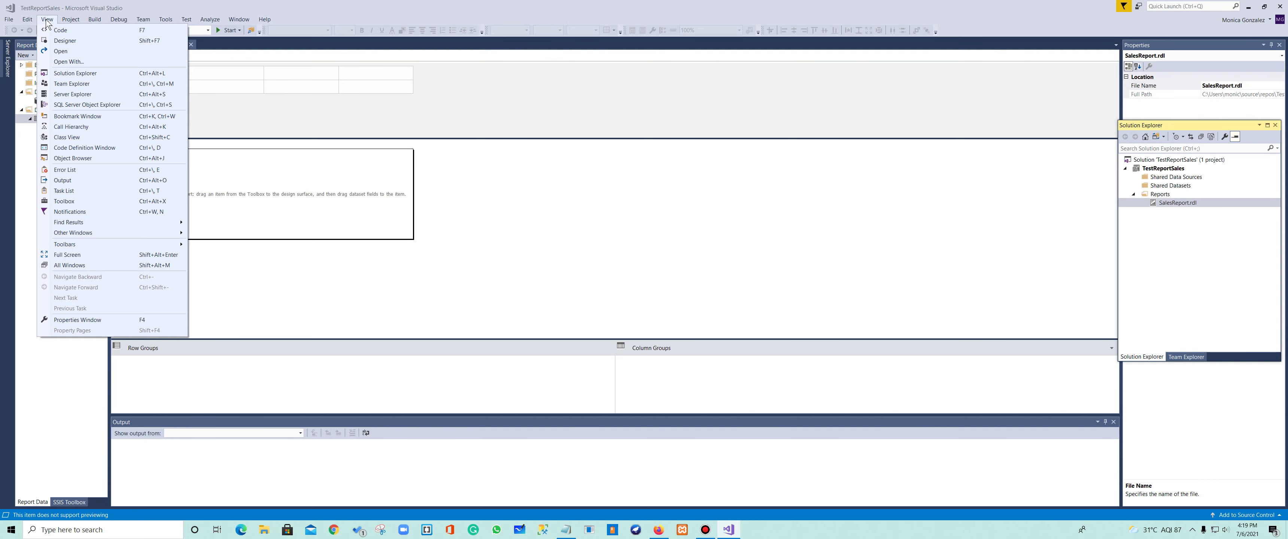
click(66, 203)
drag(255, 106, 25, 273)
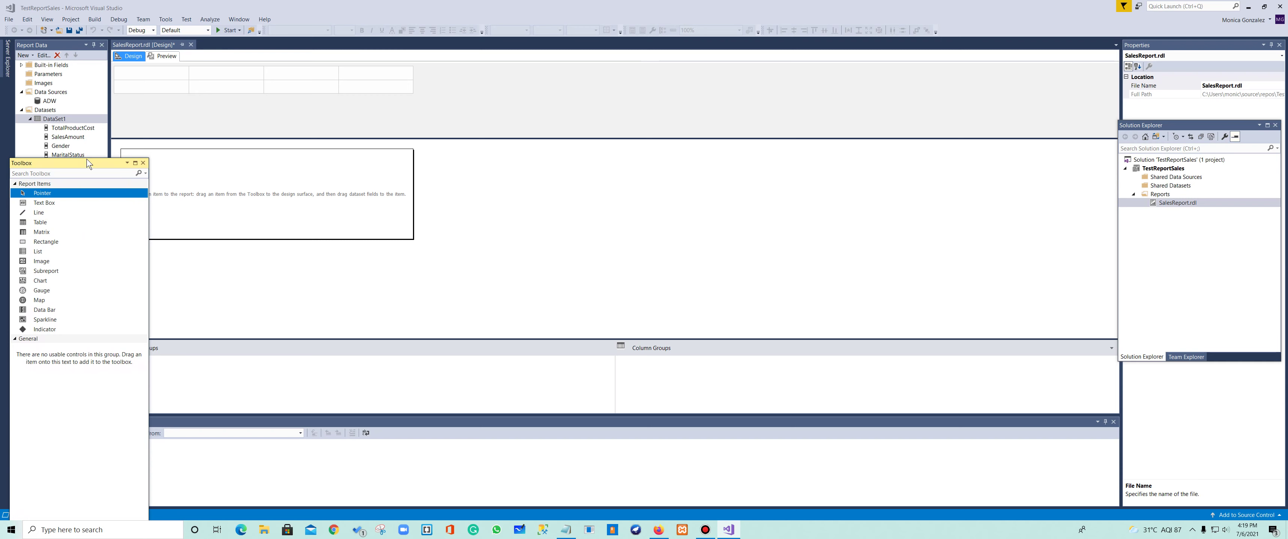
drag(89, 156, 88, 217)
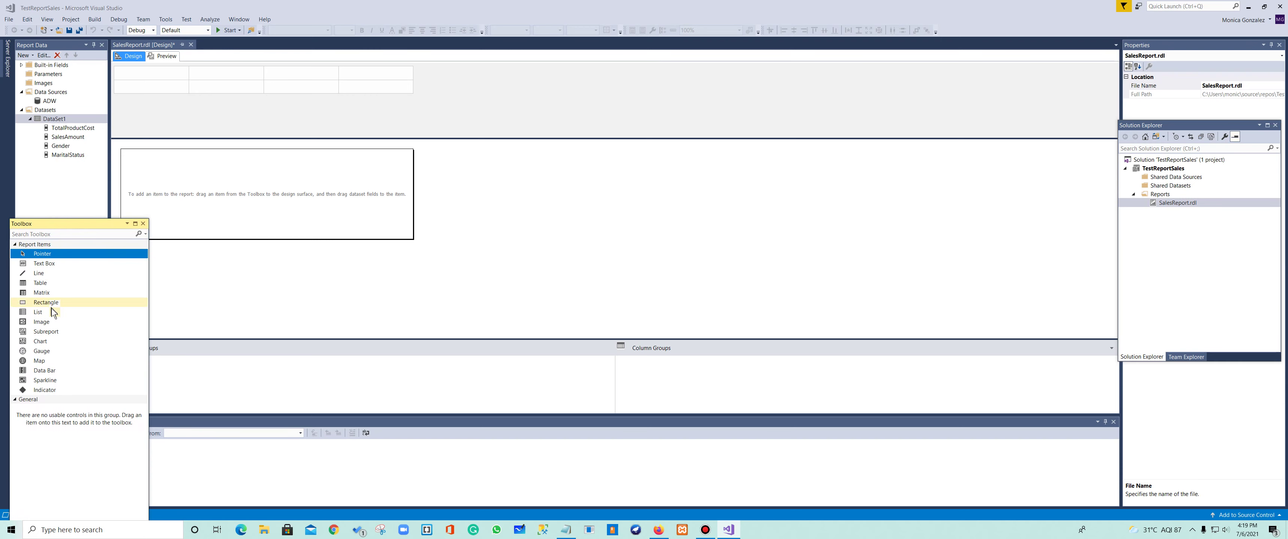
click(22, 285)
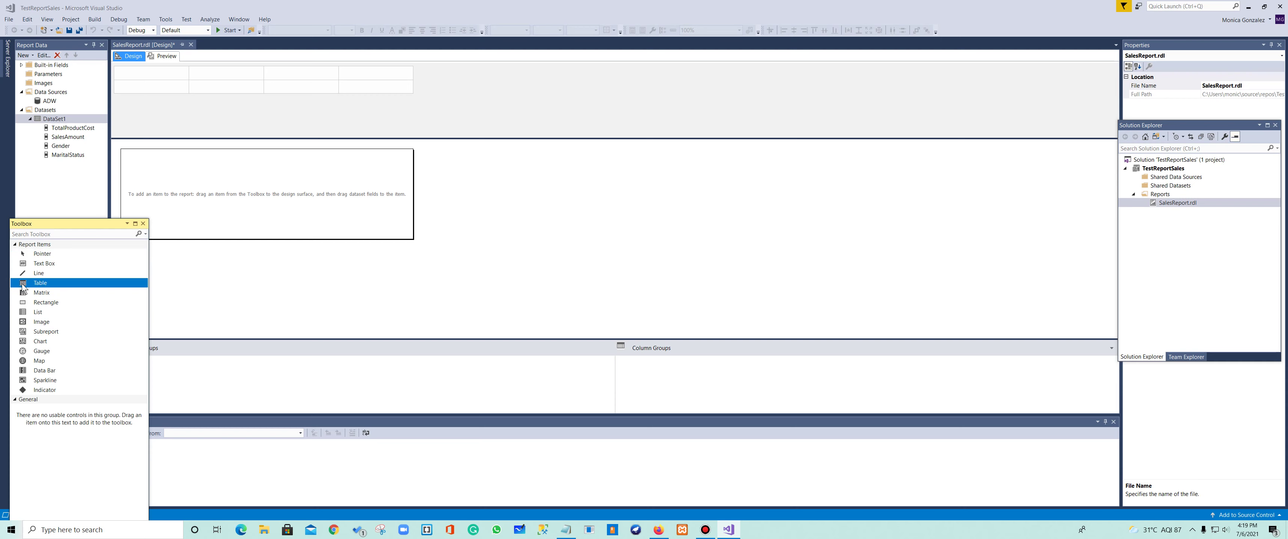
drag(22, 285, 158, 196)
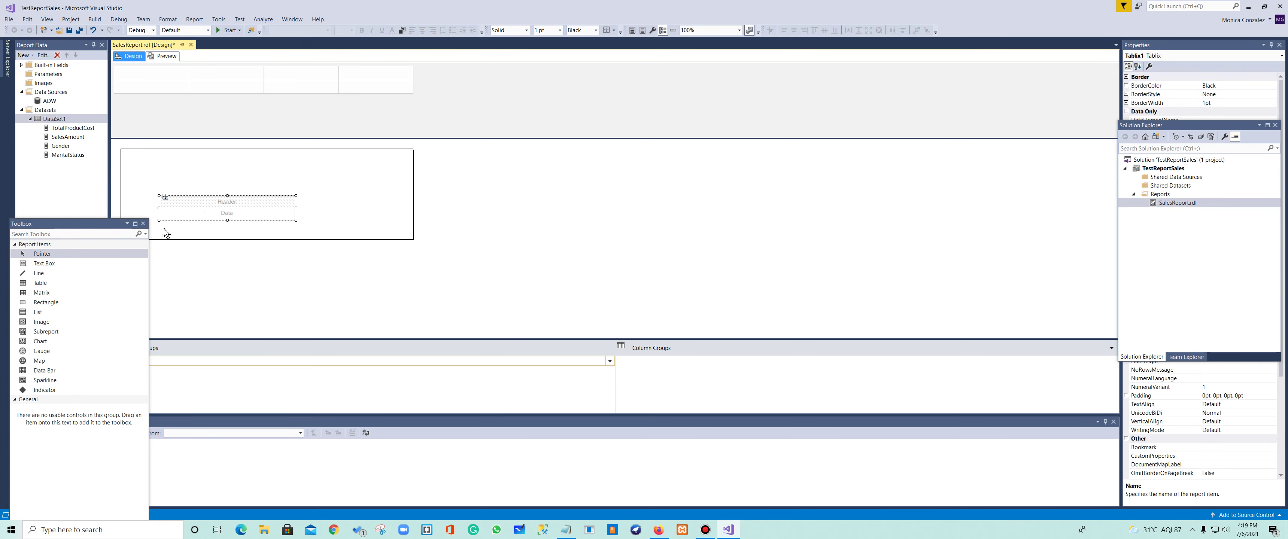
Step: Drag Gender, MaritalStatus, SalesAmount and TotalProductCost from DataSet1 into four successive table columns
click(143, 224)
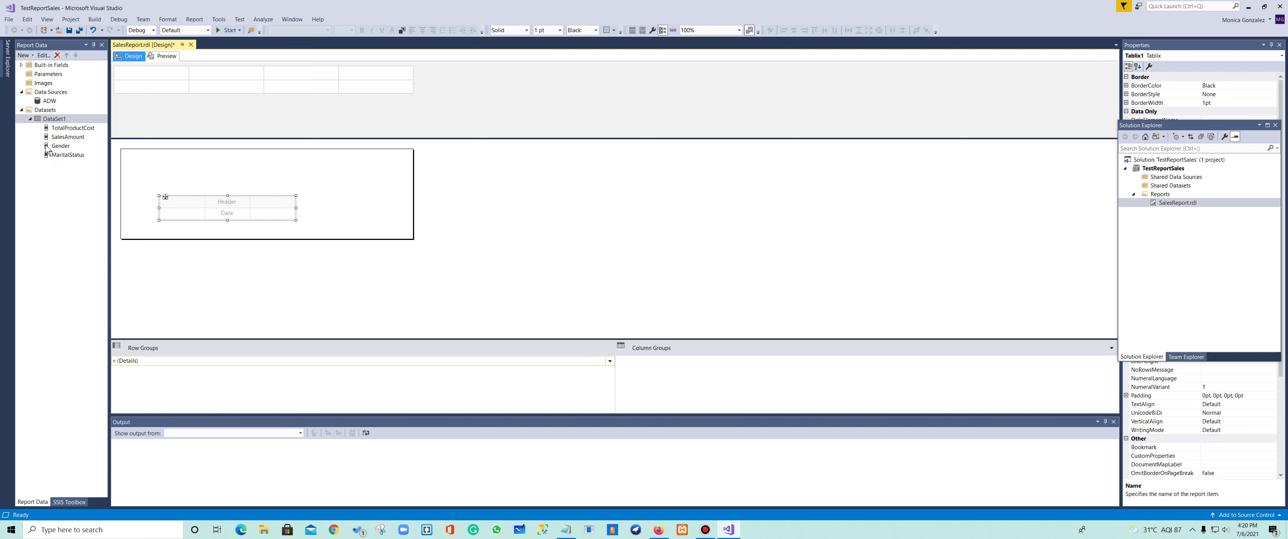
drag(46, 146, 173, 203)
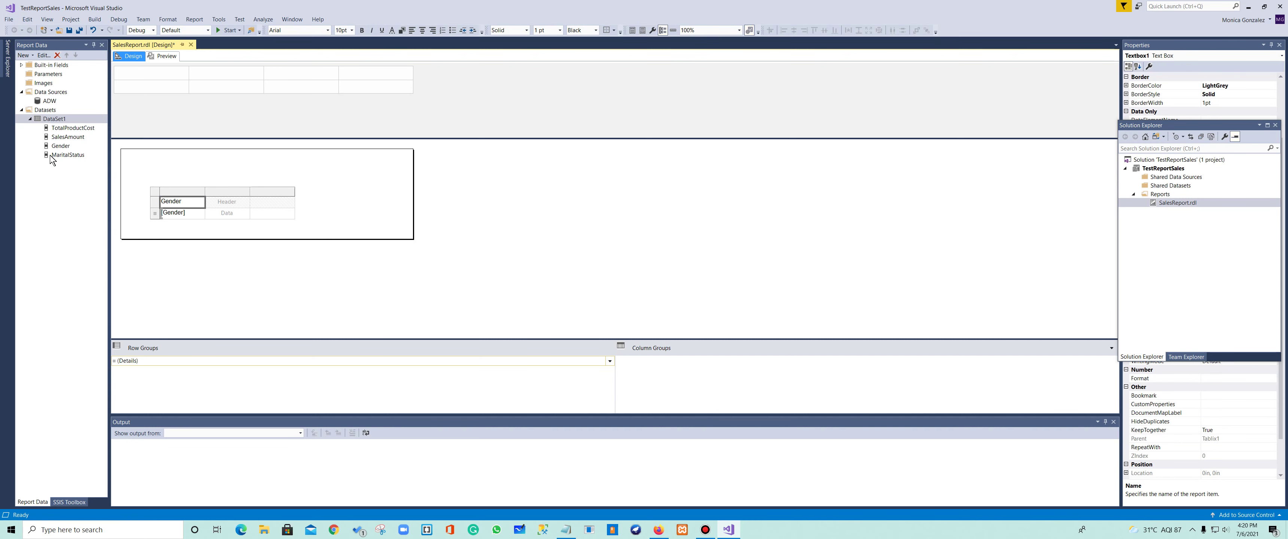
drag(51, 156, 217, 212)
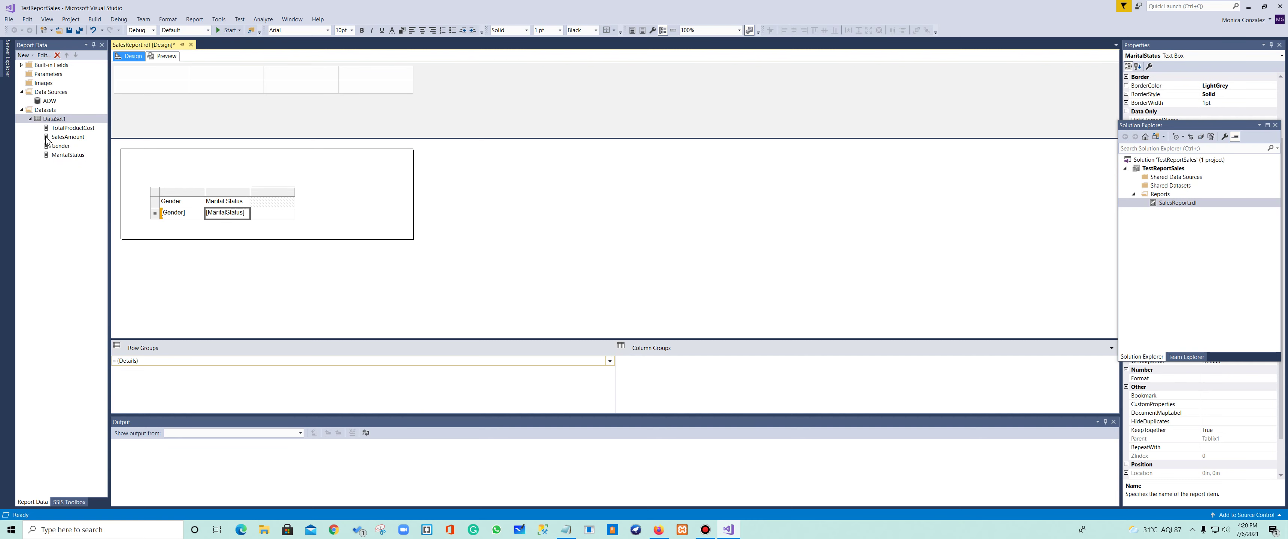
drag(46, 140, 264, 212)
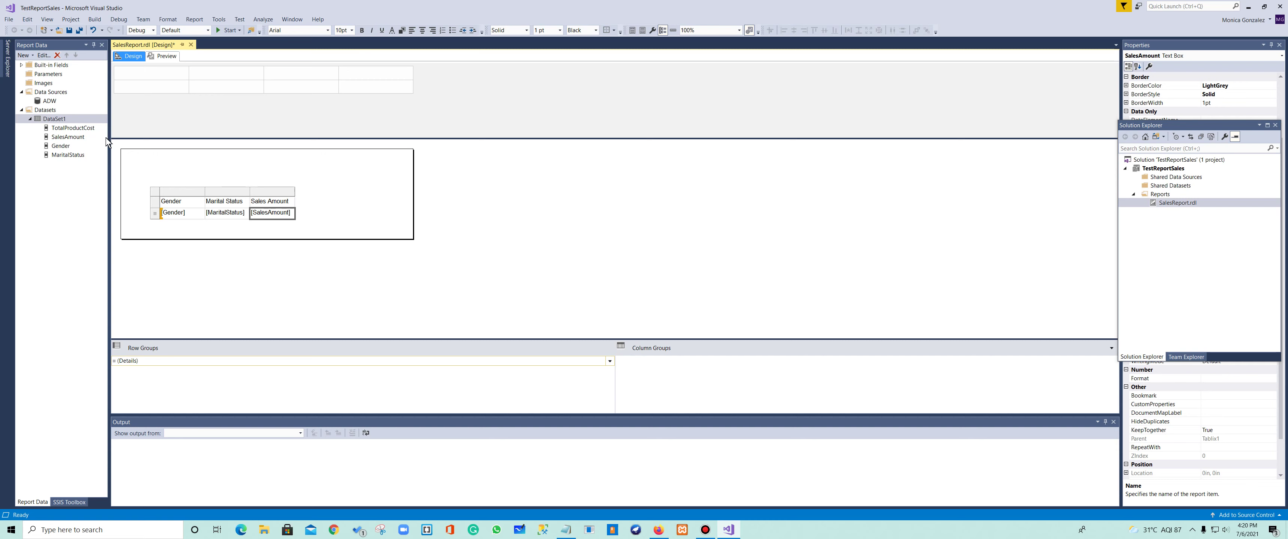
click(48, 131)
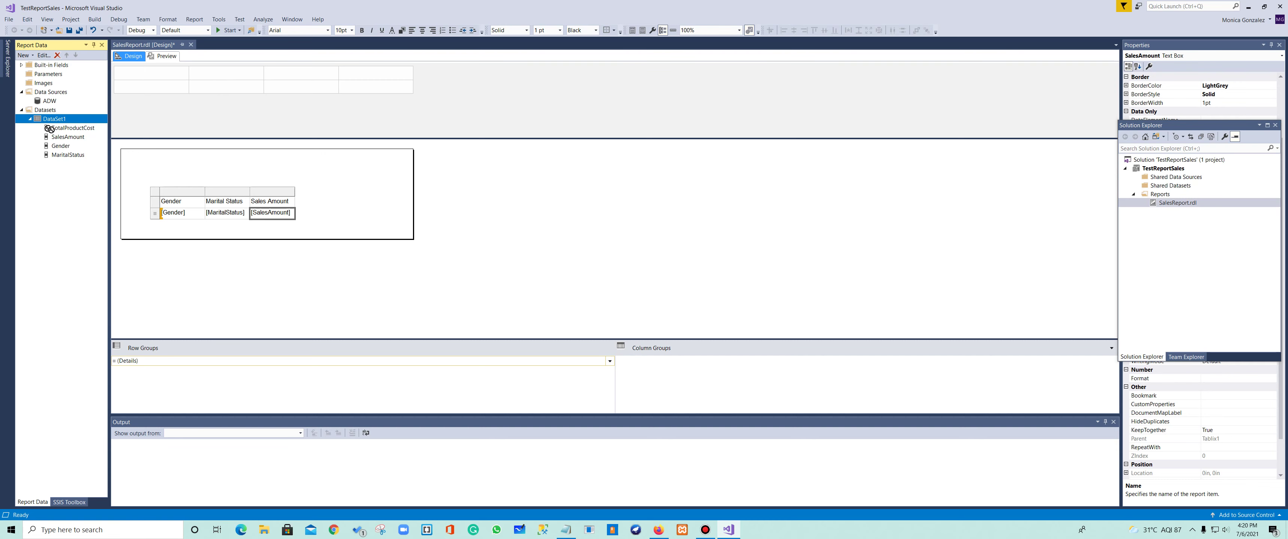
click(61, 128)
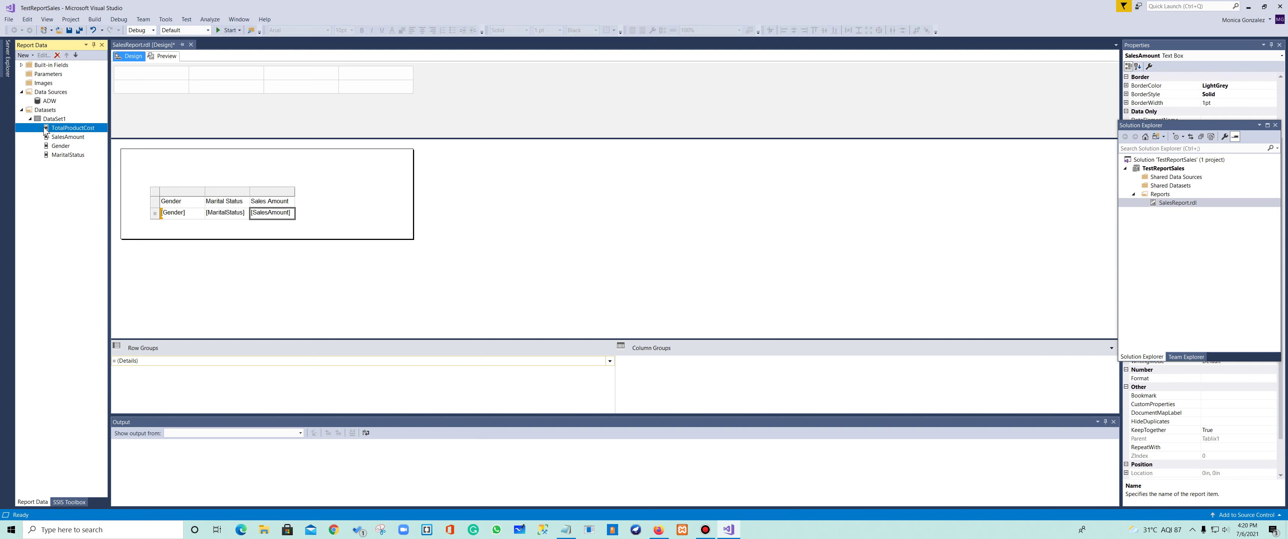
drag(48, 132, 292, 209)
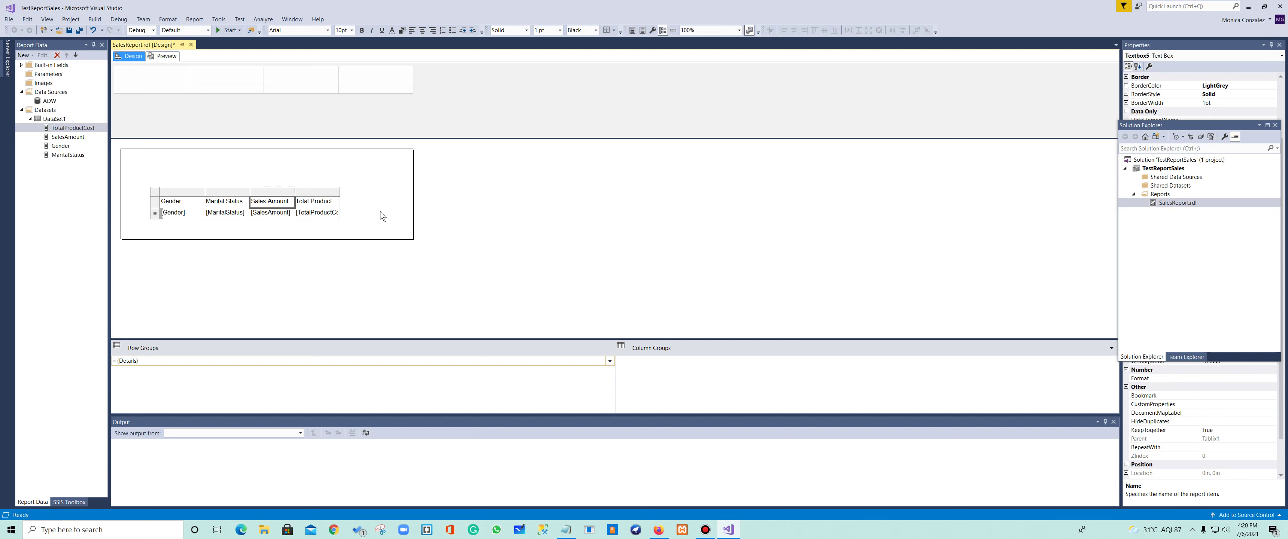
Step: Switch to Preview to render the table with real data rows
click(164, 57)
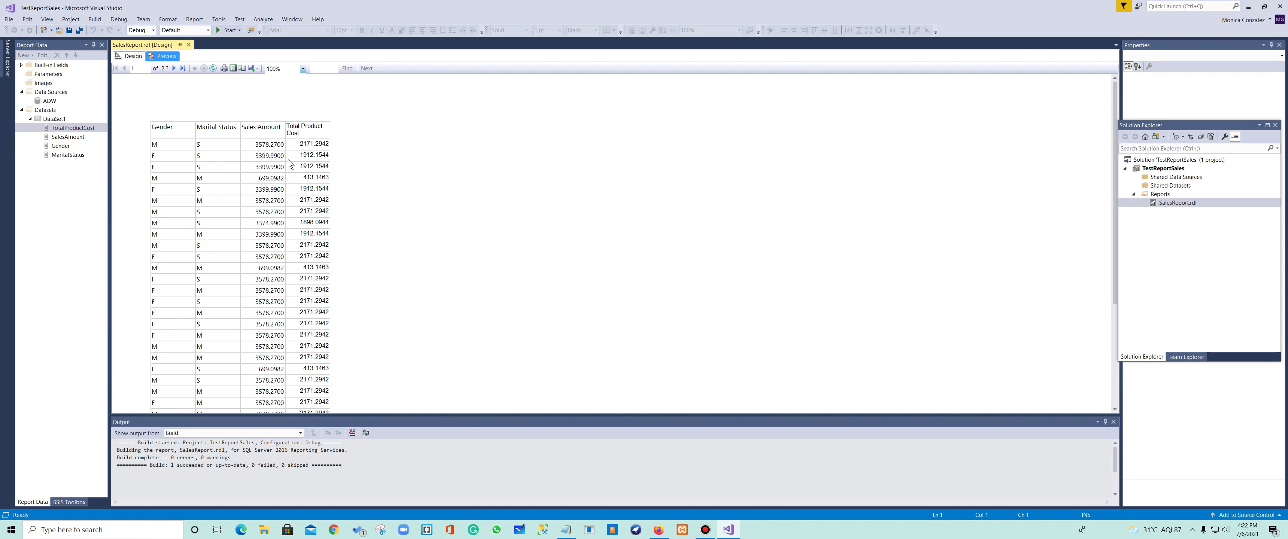
Step: Return to Design and open DataSet1's properties in the Query Designer
click(133, 57)
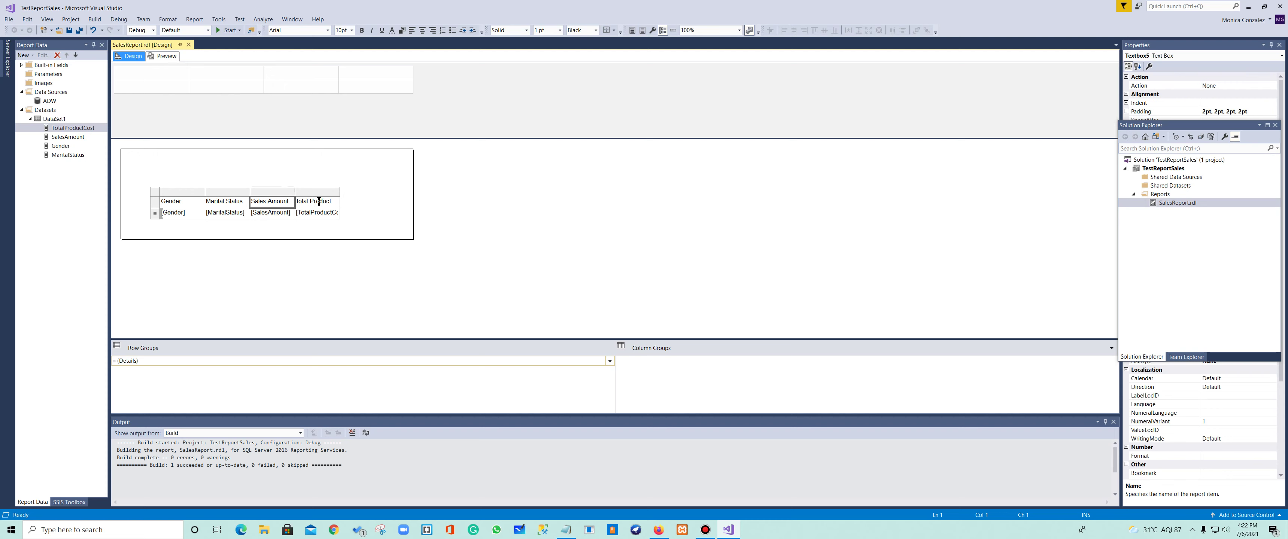
double_click(53, 119)
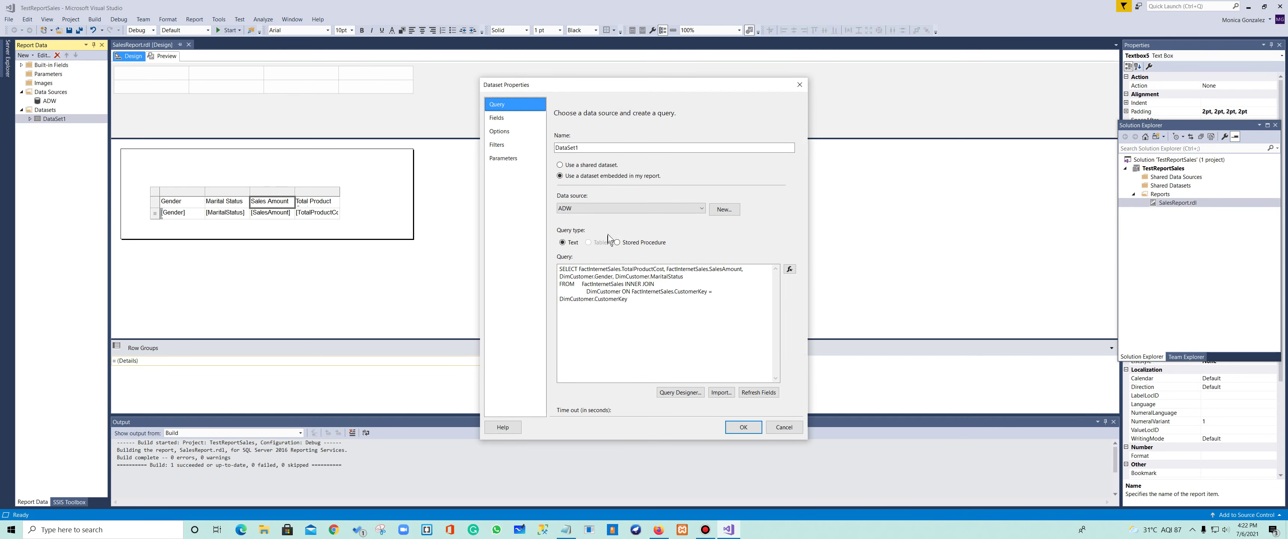
click(680, 394)
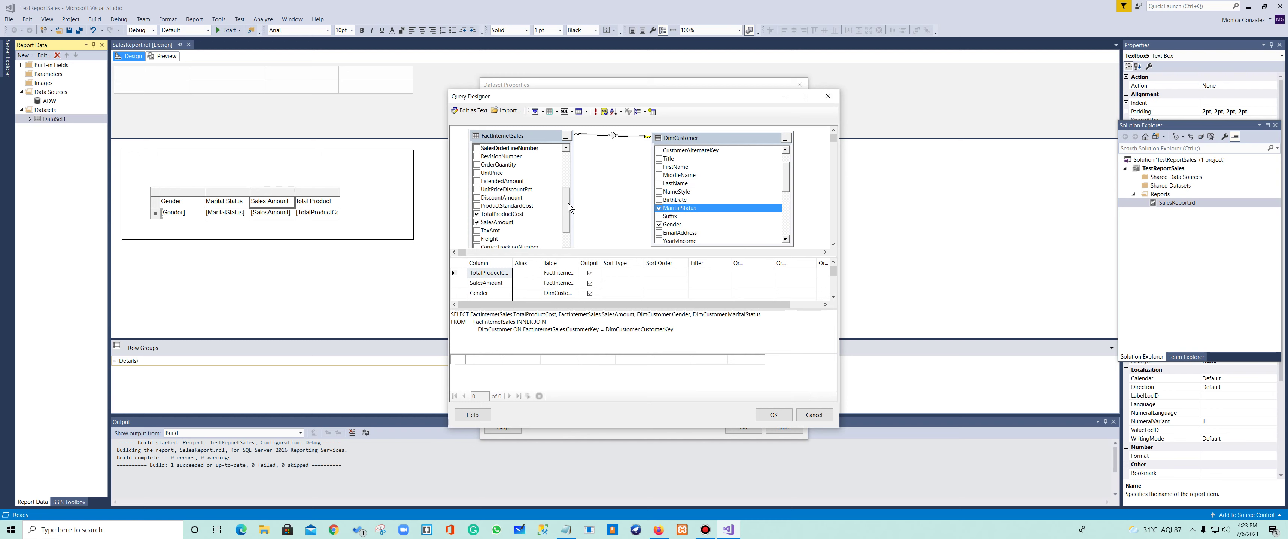
mouse_move(568, 204)
mouse_down()
mouse_move(573, 218)
mouse_move(580, 175)
mouse_move(583, 198)
mouse_up()
Step: Add the DimProduct table to the query diagram
right_click(812, 207)
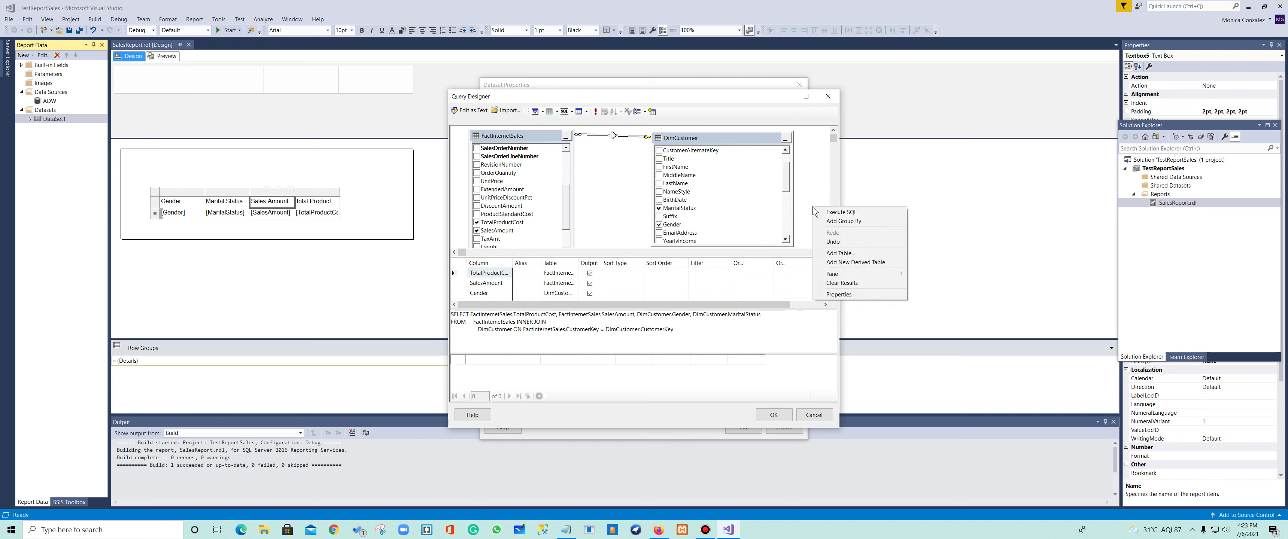
click(841, 255)
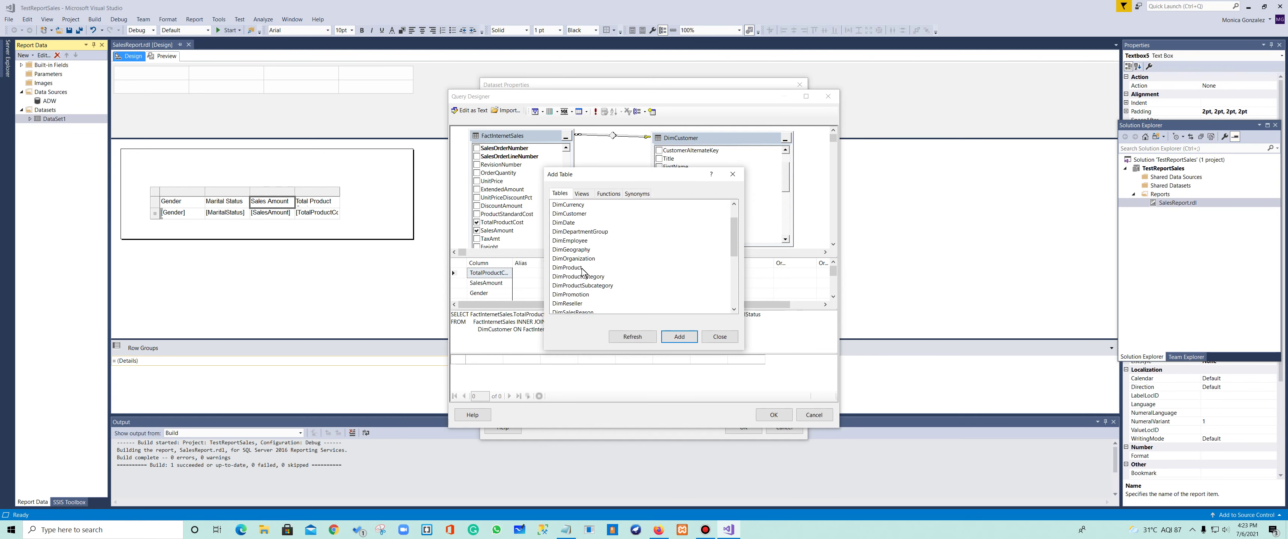
click(583, 269)
click(686, 336)
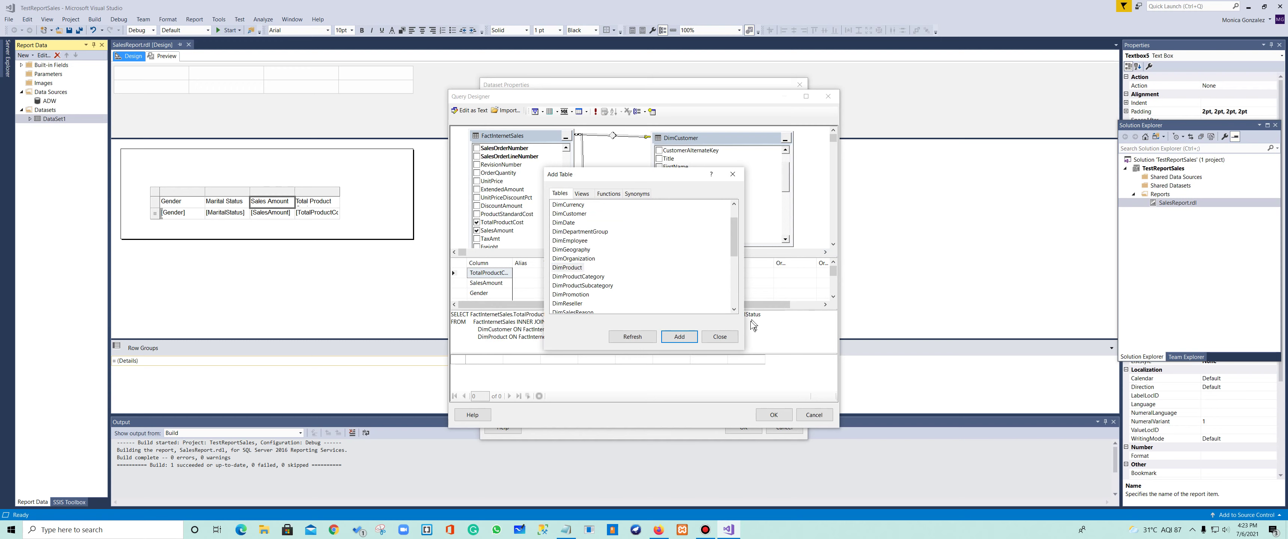
click(719, 337)
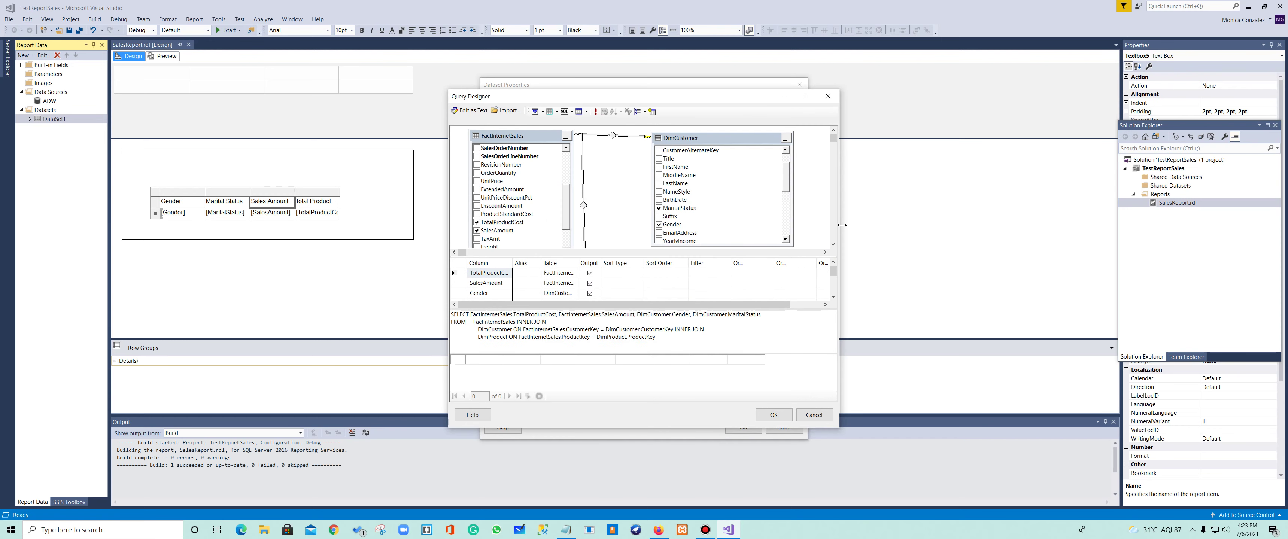
Step: Enlarge the designer, check DimProduct's EnglishProductName column, and accept the query
drag(839, 231, 1073, 230)
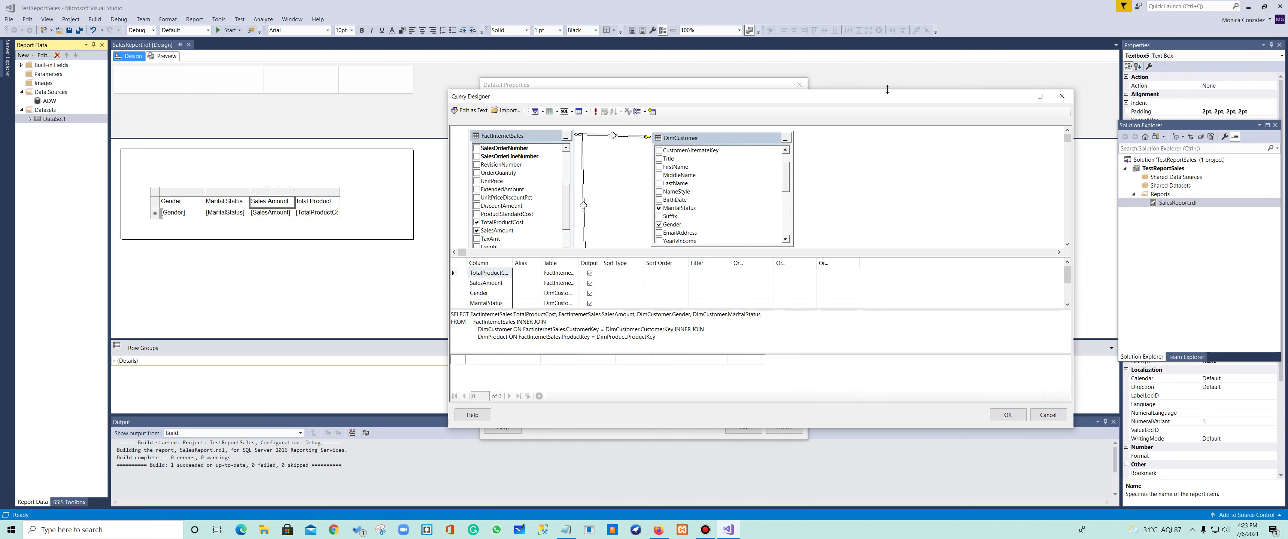
drag(878, 90, 876, 22)
drag(663, 188, 956, 113)
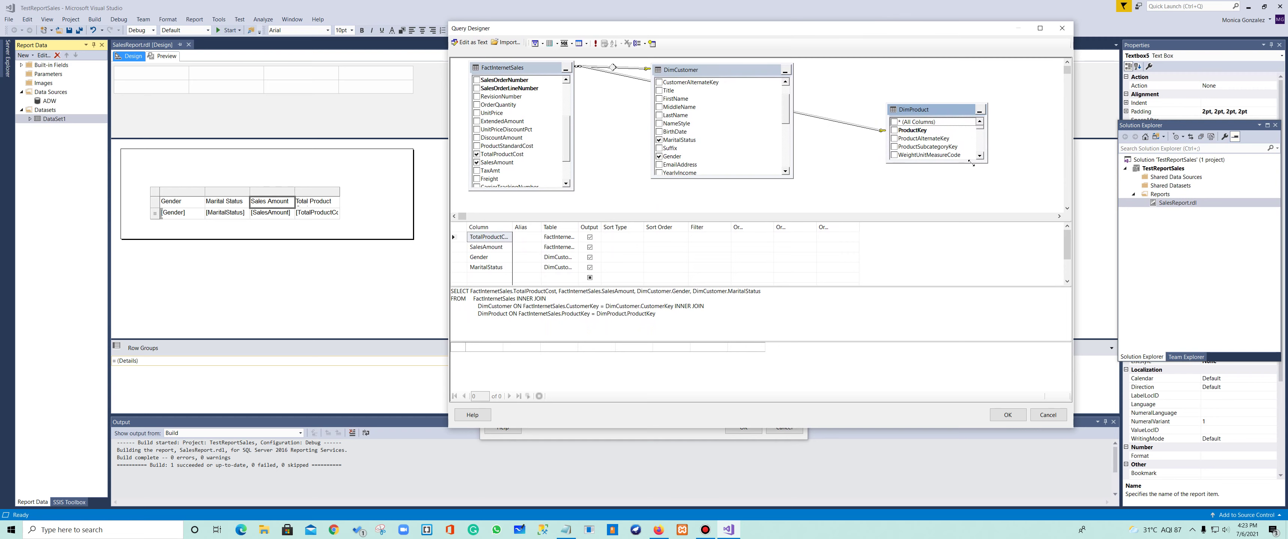
drag(970, 162, 1022, 206)
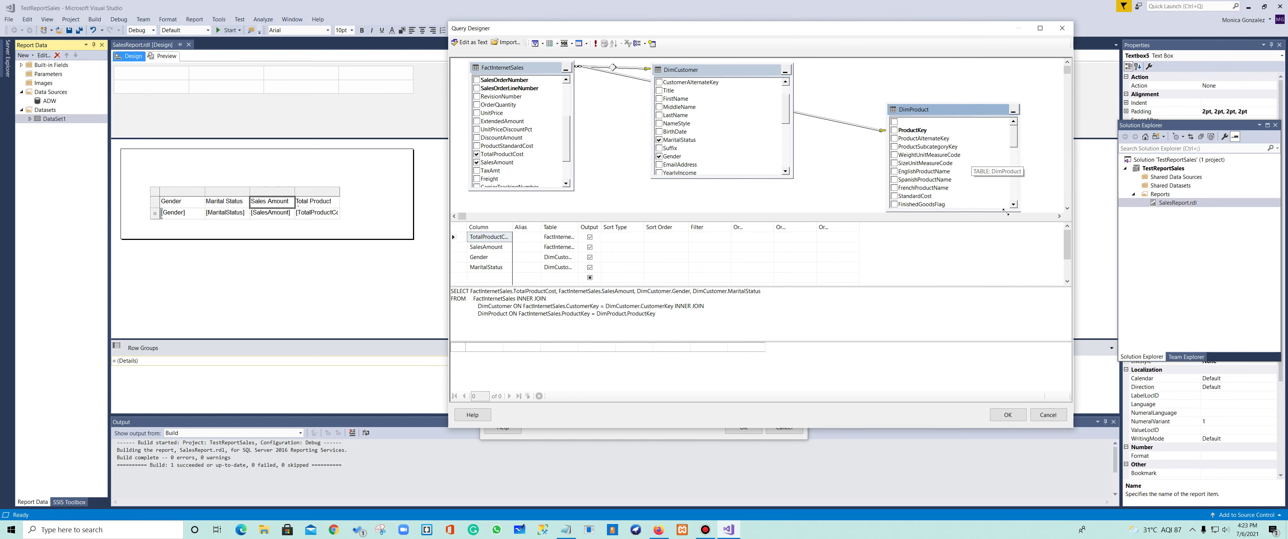
click(895, 171)
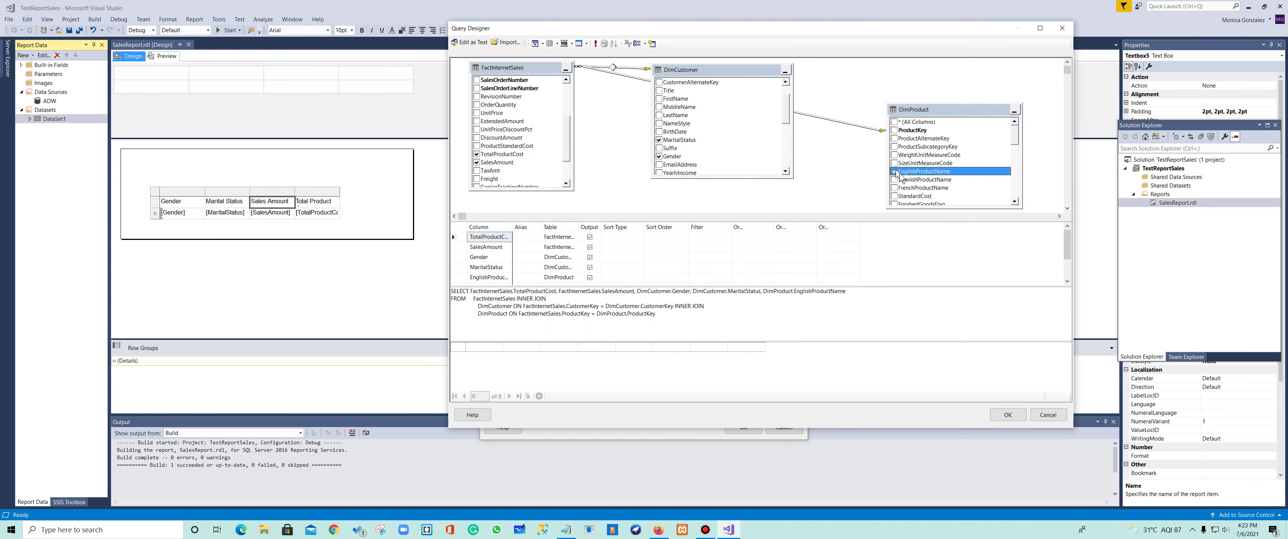
click(999, 419)
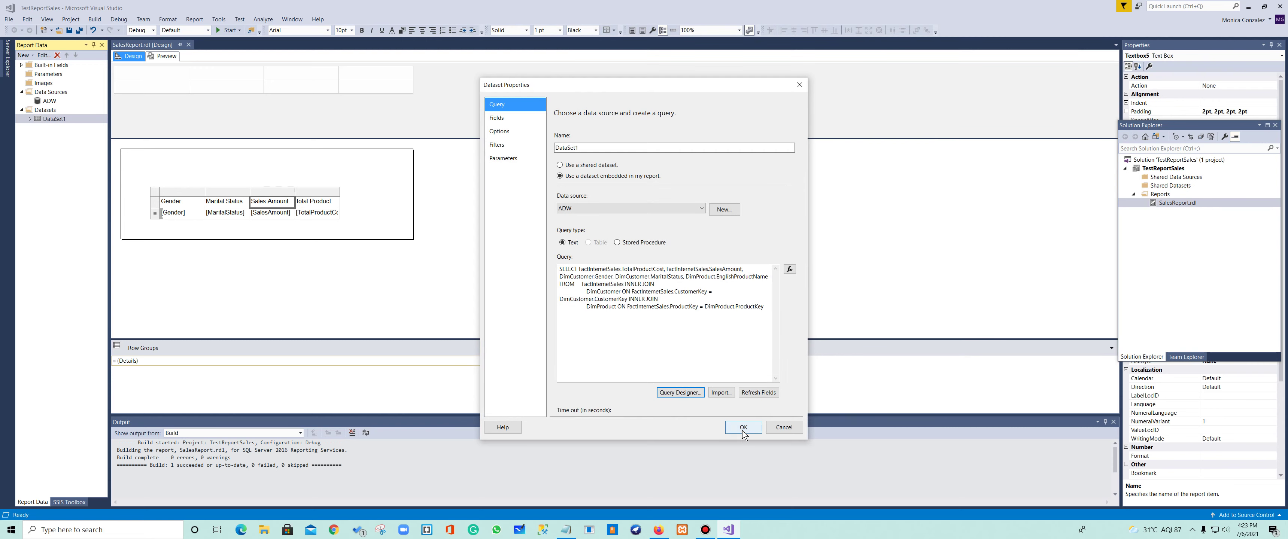
Step: Confirm the dataset and insert EnglishProductName as a column between Marital Status and Sales Amount
click(743, 428)
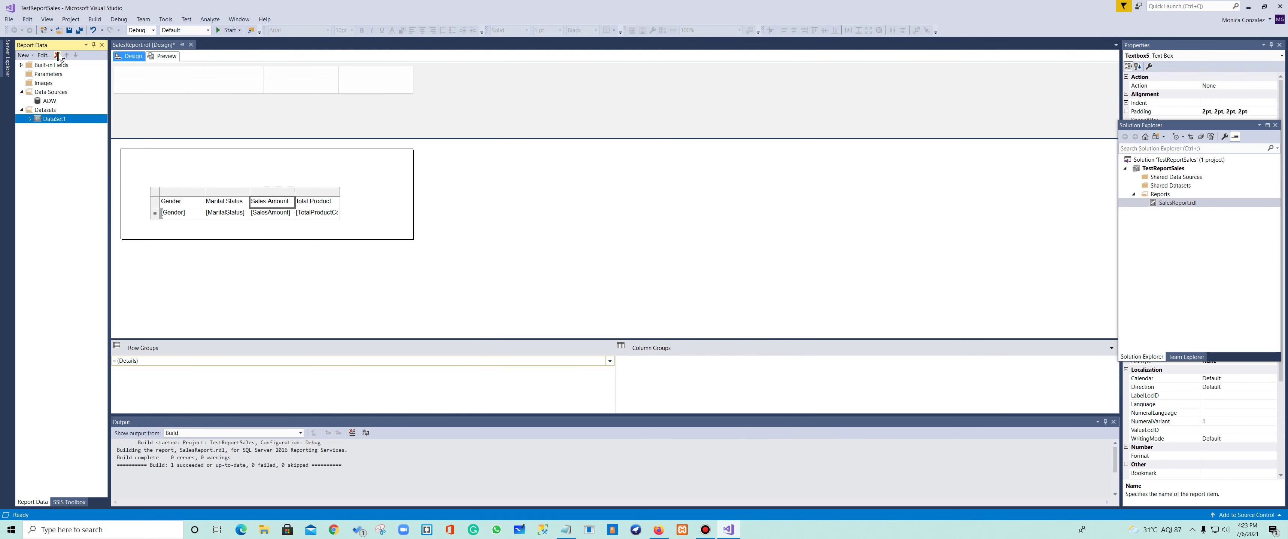
click(30, 119)
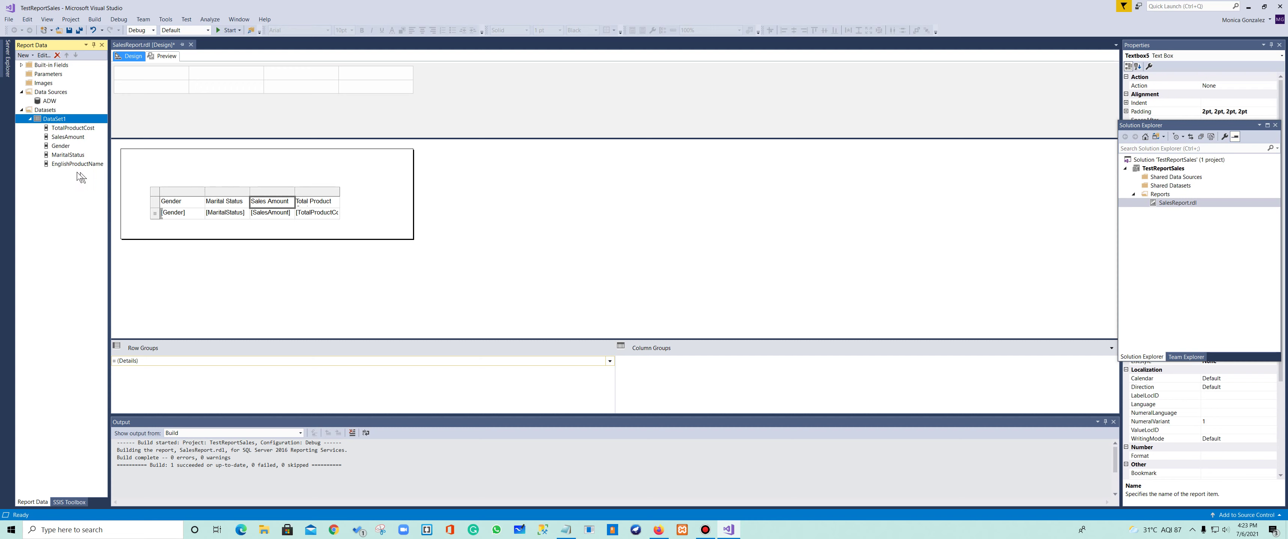
drag(46, 166, 252, 204)
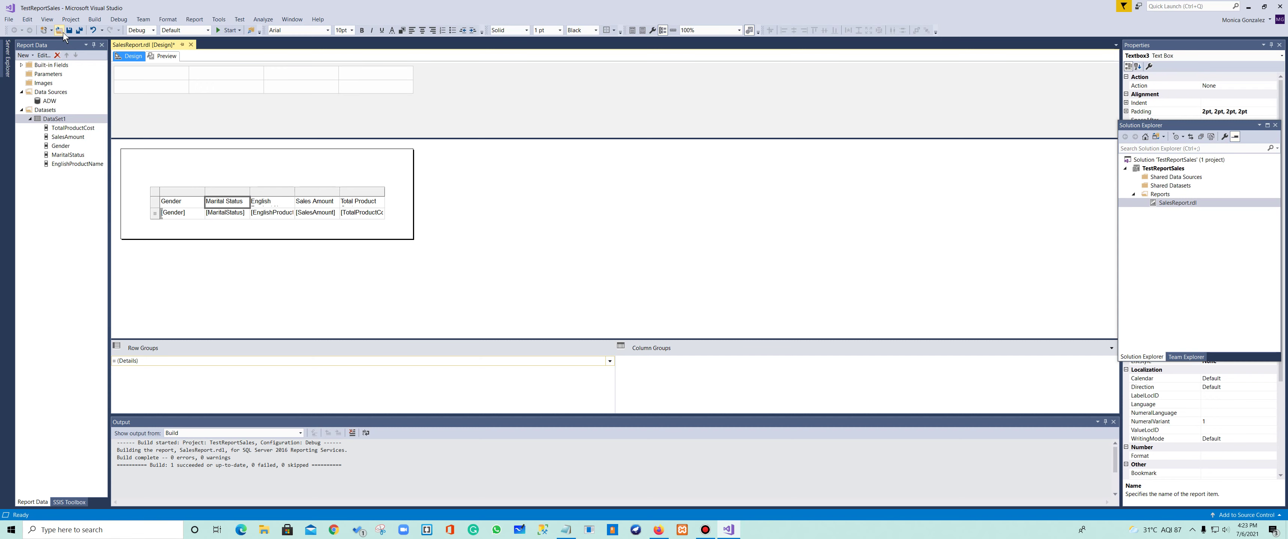
click(171, 56)
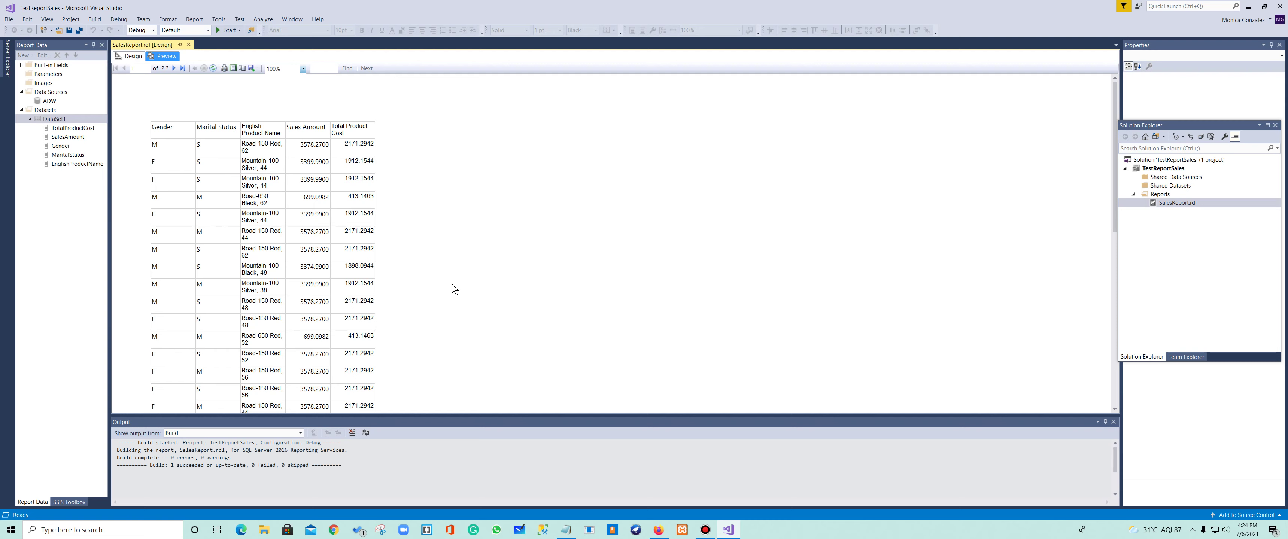
scroll(315, 263, down, 5)
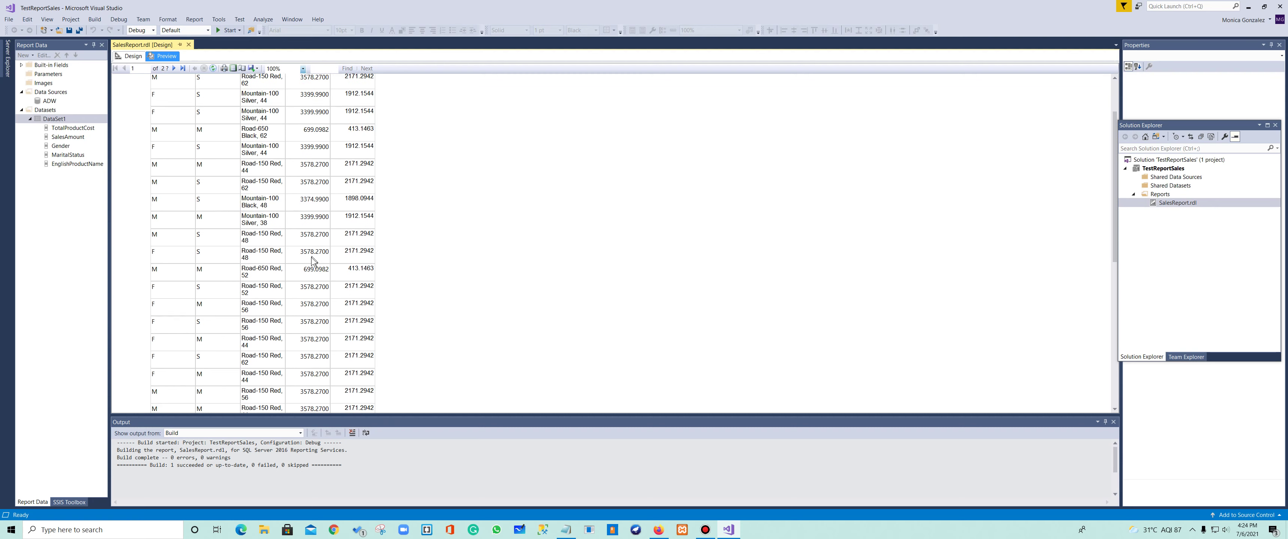
scroll(309, 263, up, 5)
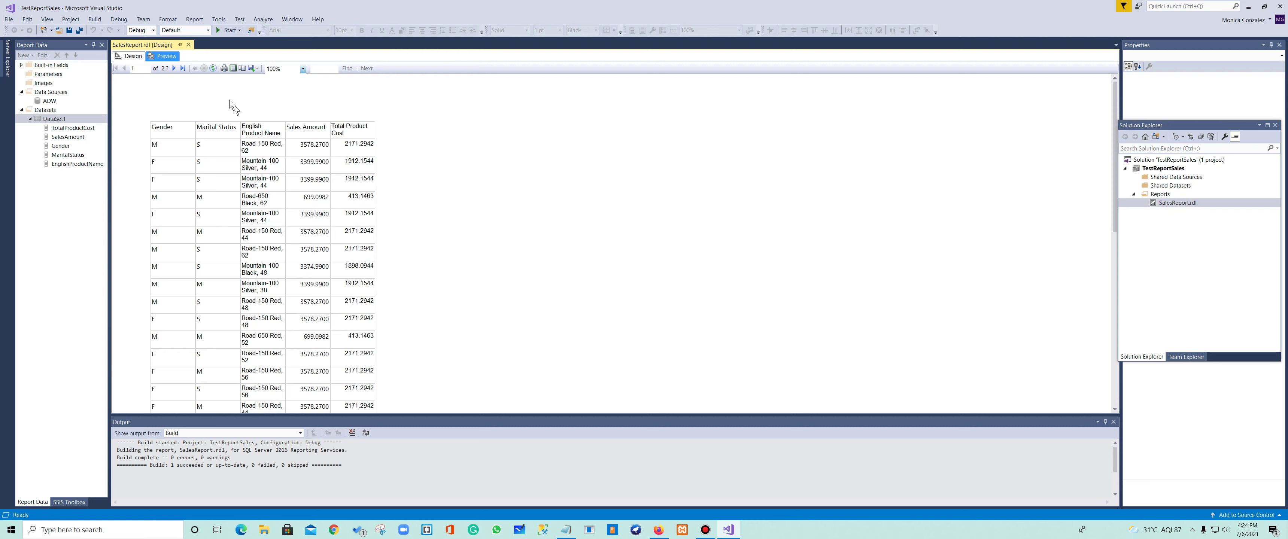
click(130, 59)
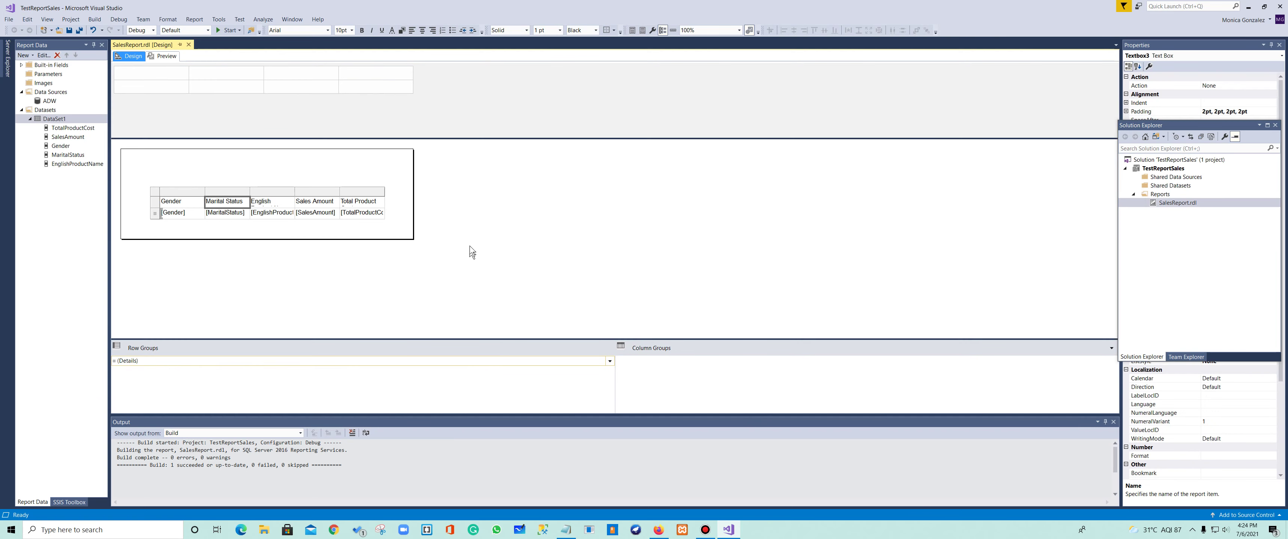
right_click(72, 121)
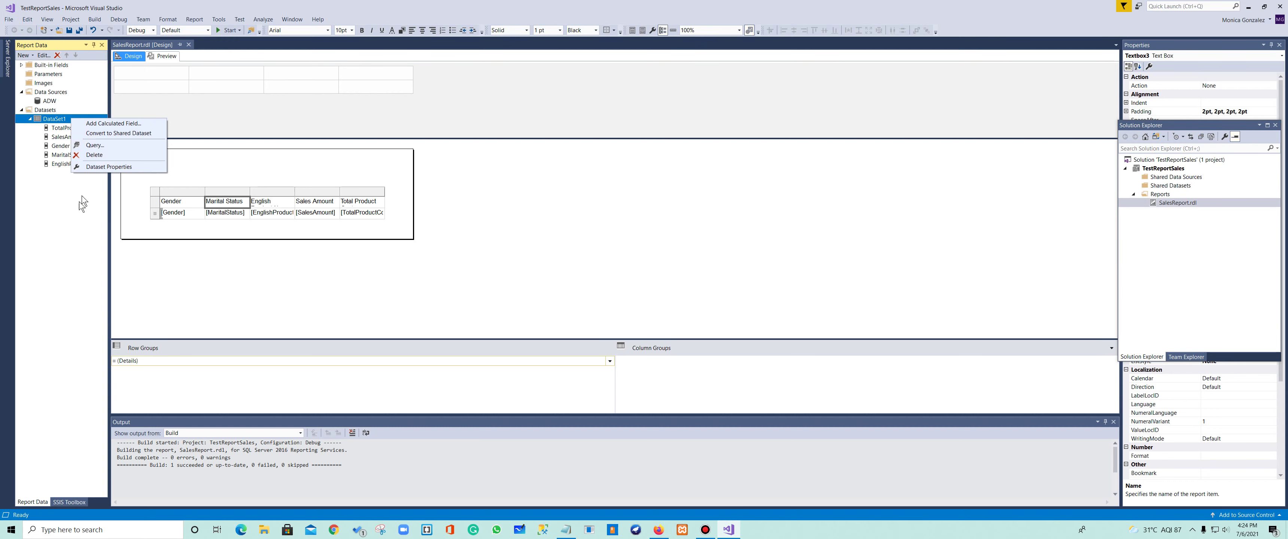
click(68, 225)
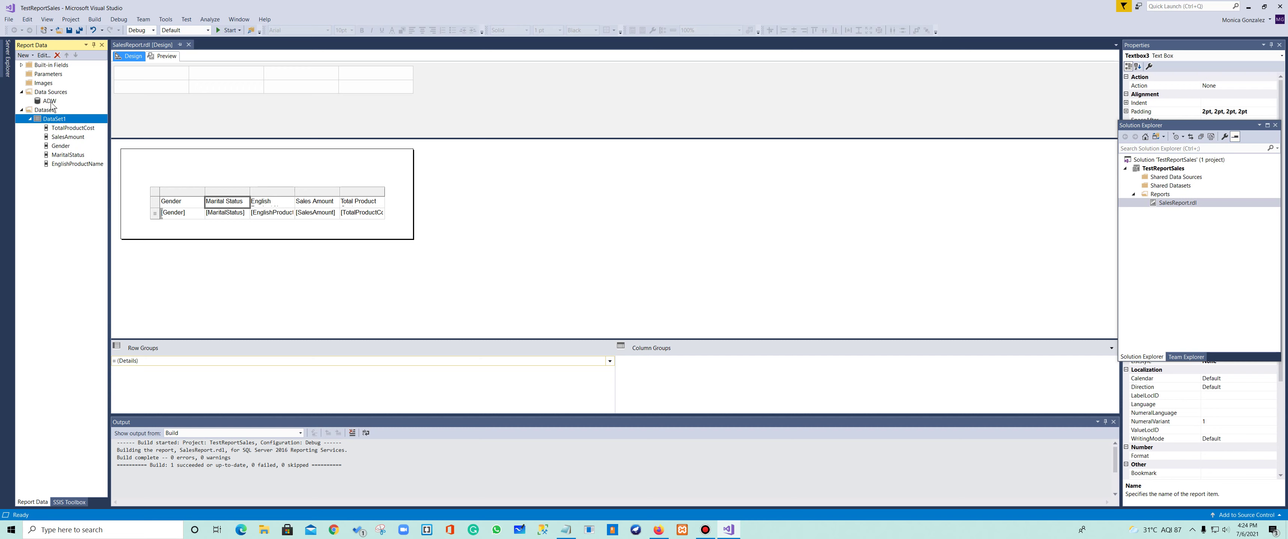
double_click(51, 102)
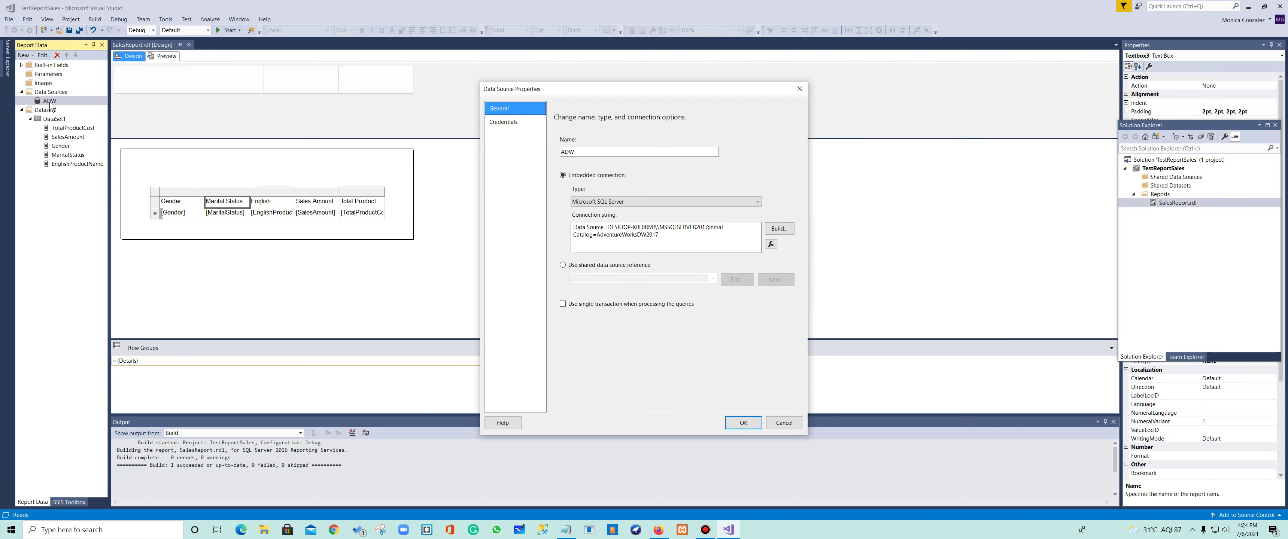
click(512, 125)
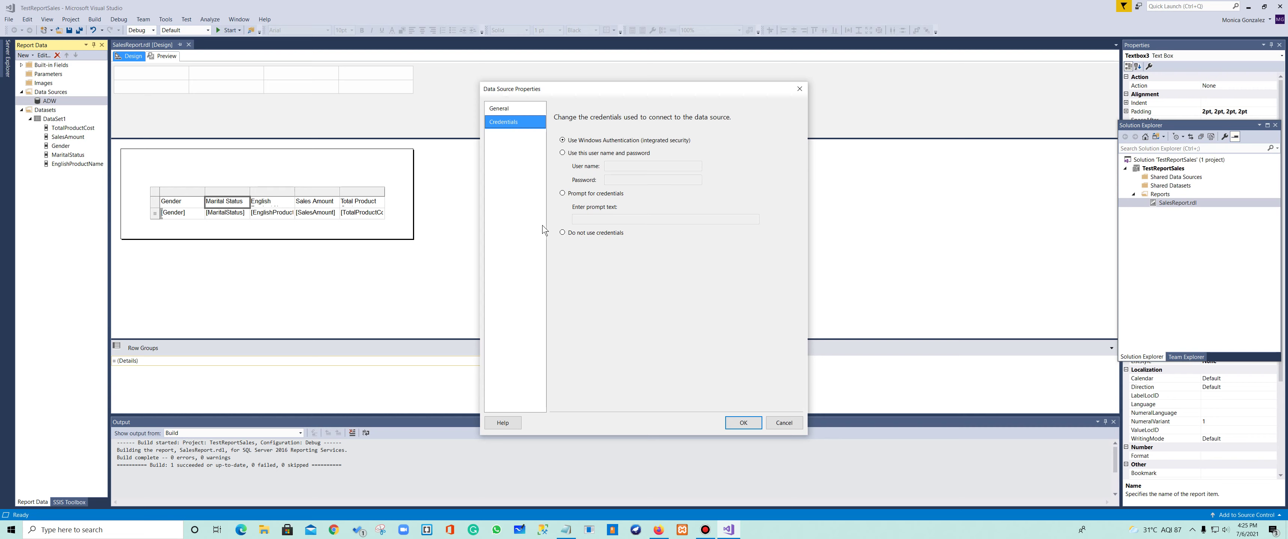
click(784, 423)
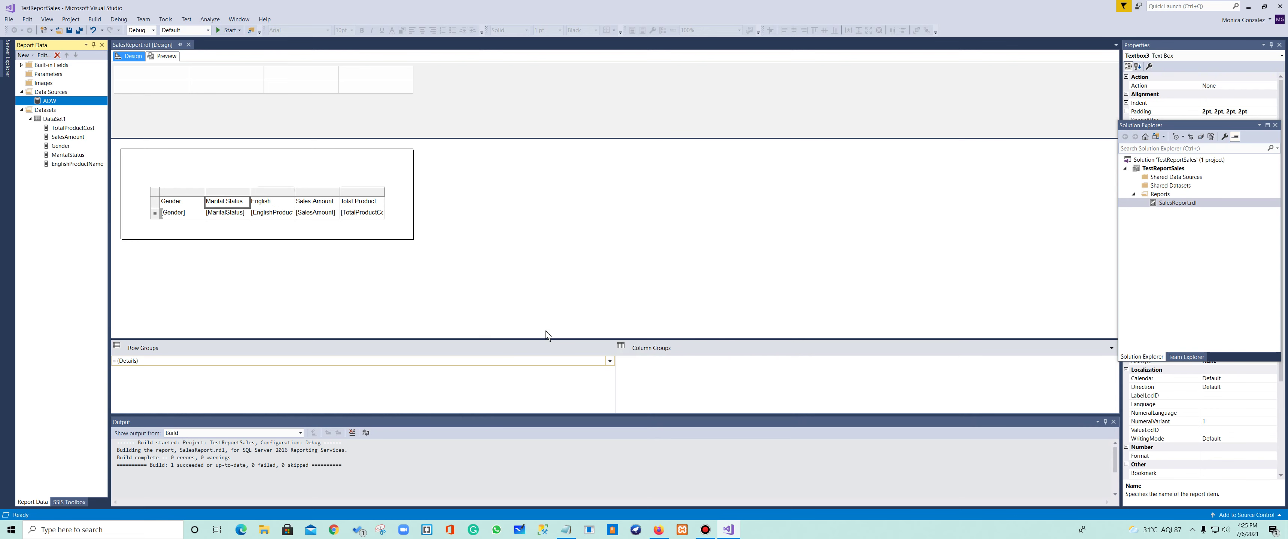